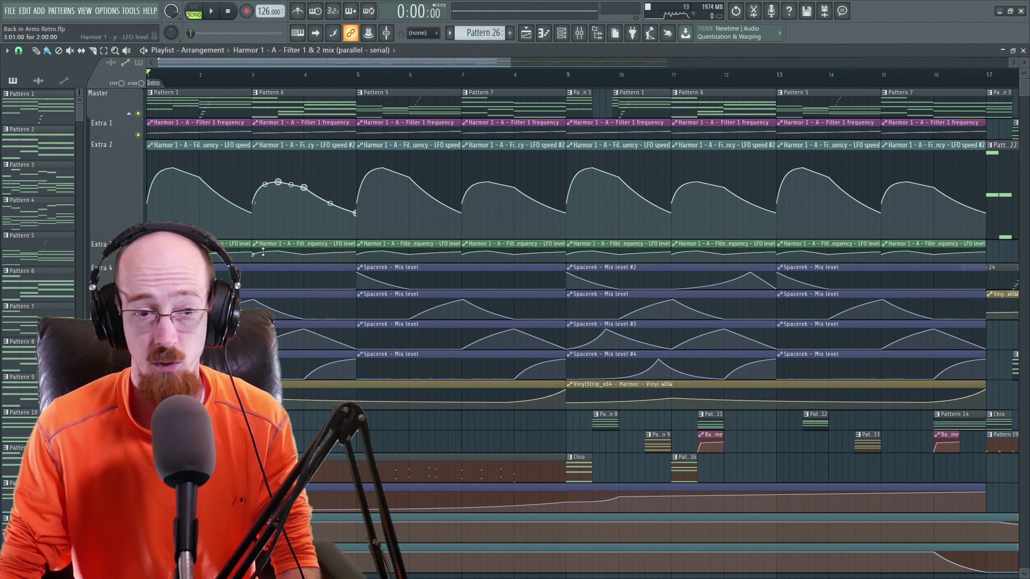
Examine the Spacerek mix level automation clips in the intro by selecting them as a group and individually
drag(225, 265, 883, 360)
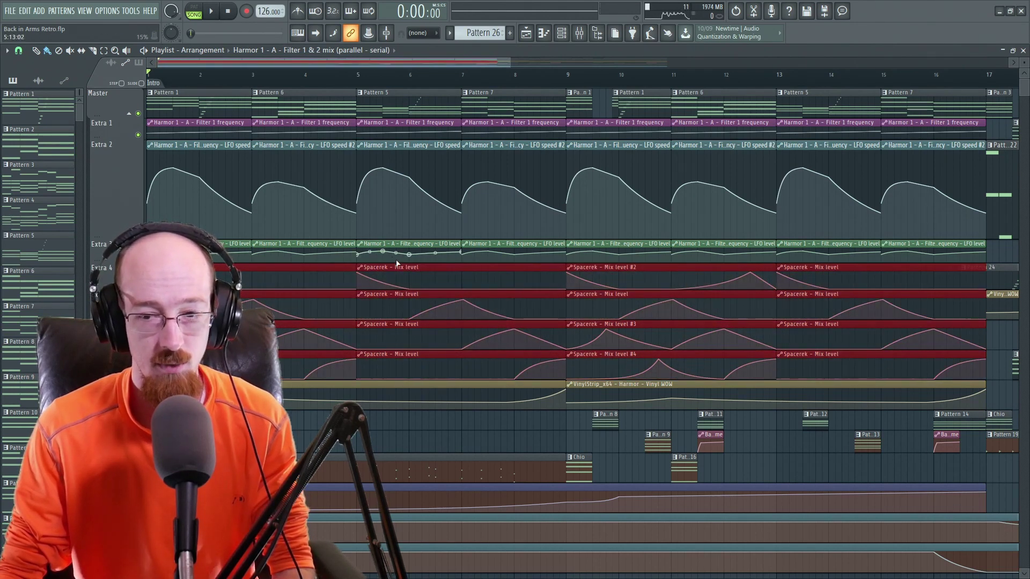
click(610, 335)
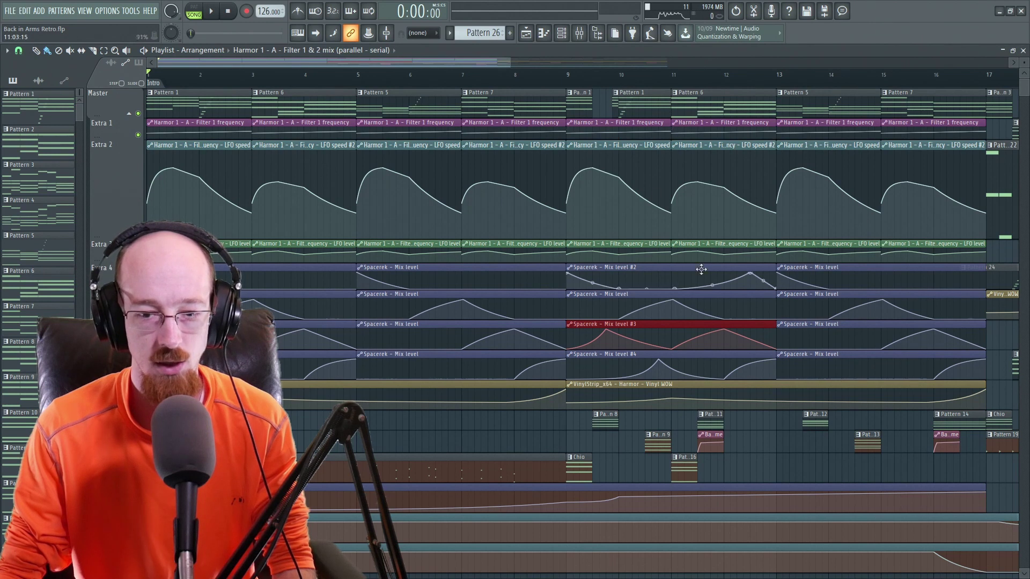
drag(582, 432, 986, 452)
drag(580, 412, 966, 454)
click(443, 344)
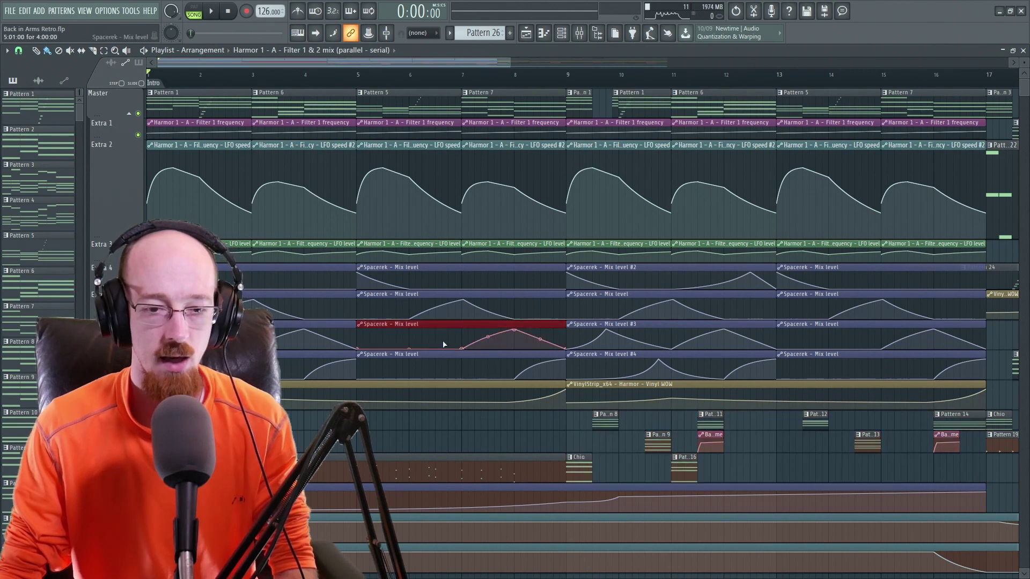
click(246, 271)
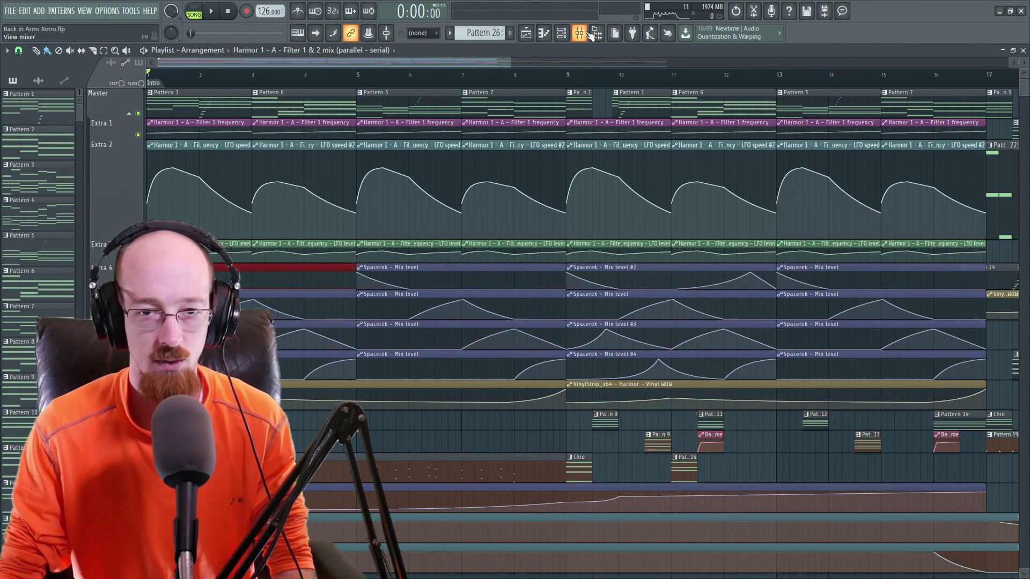
Show the mixer with the Harmor track's effects and play the intro from the start
click(351, 5)
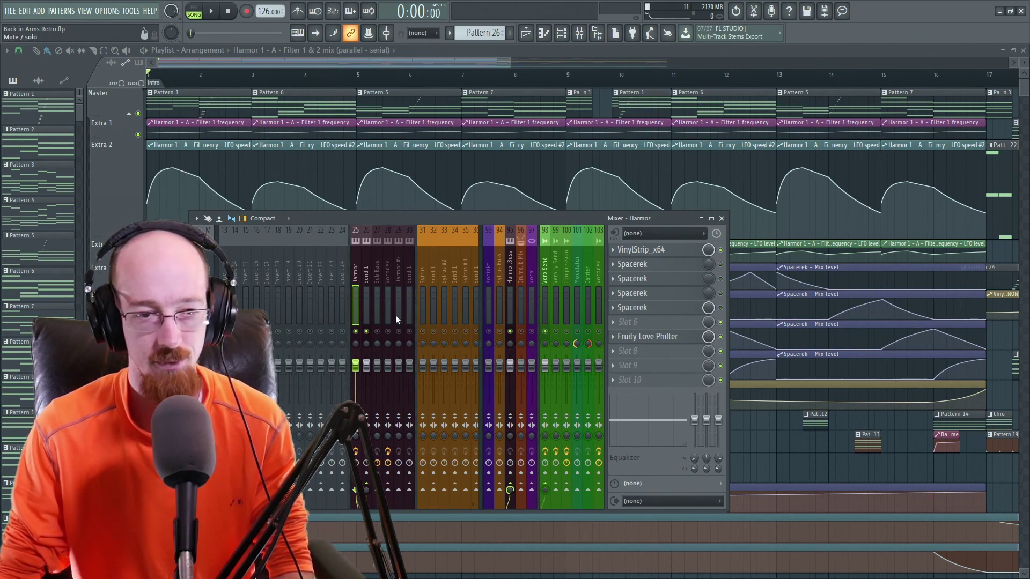
key(space)
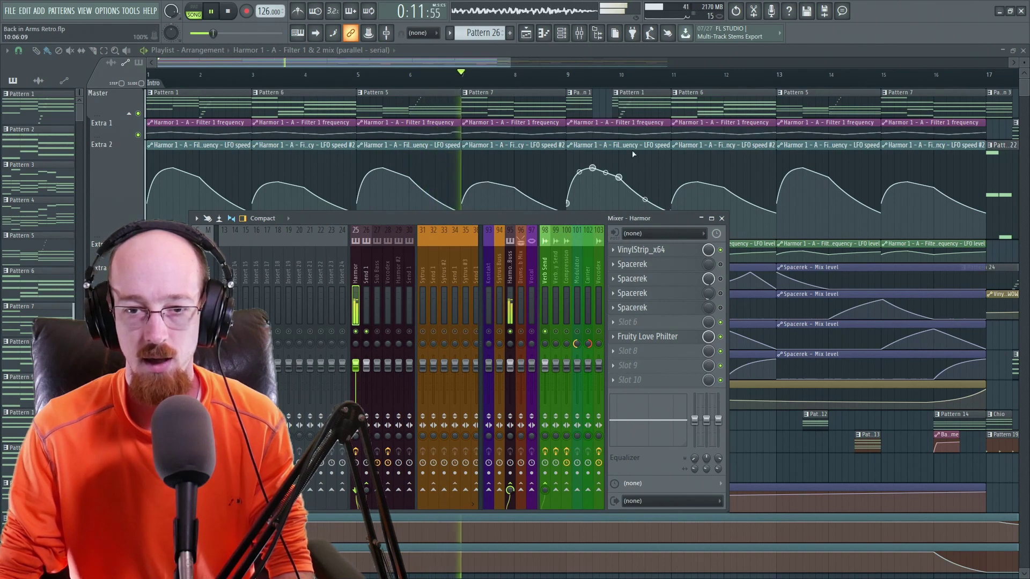
key(space)
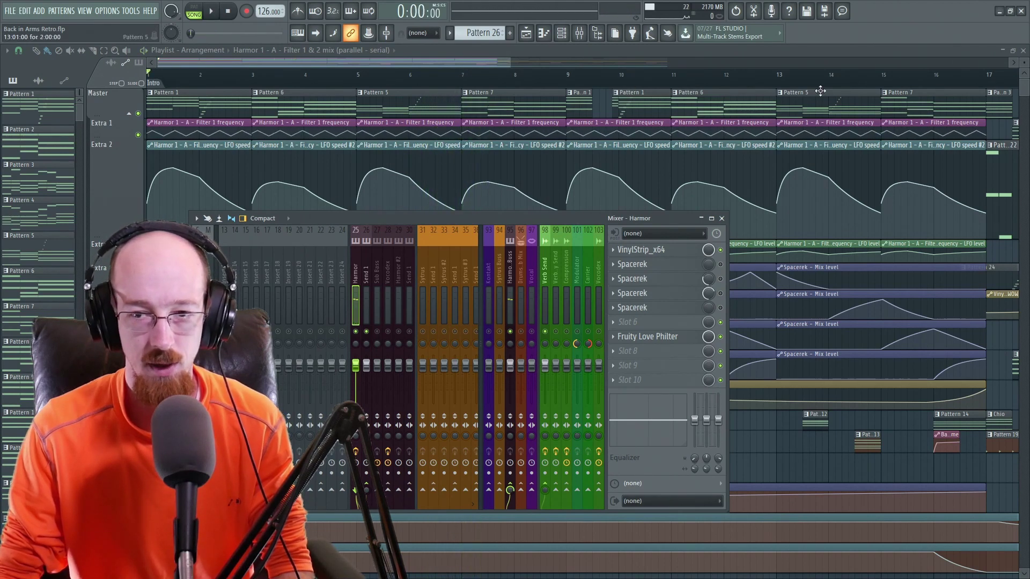
Set the playback position to bar 15 and listen to the song from there
click(885, 81)
key(space)
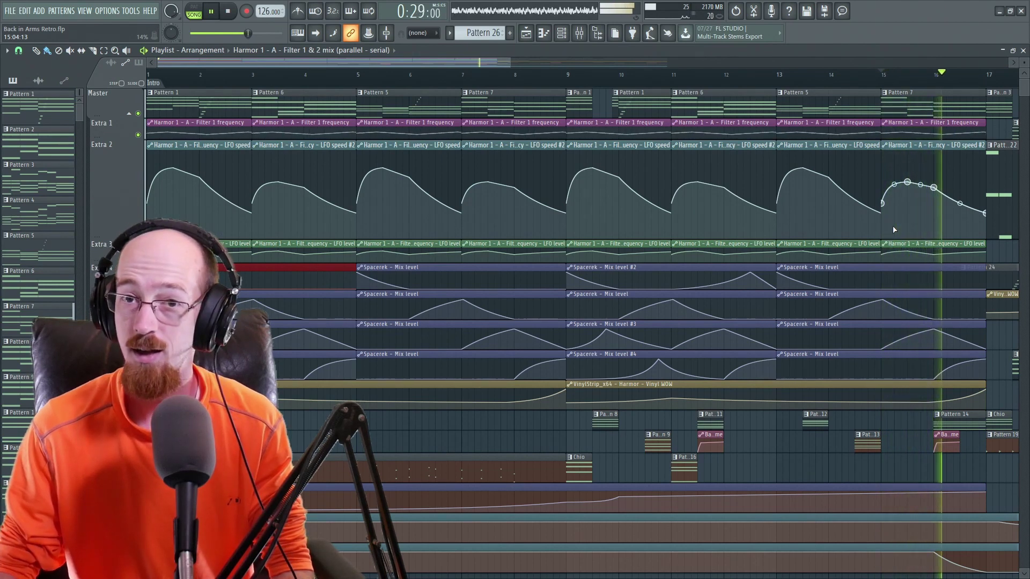
key(space)
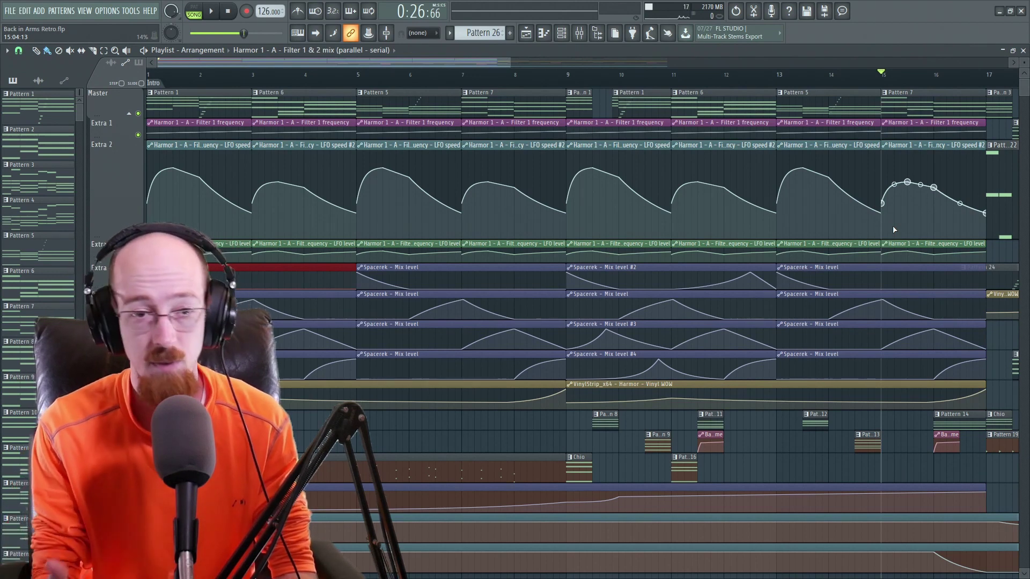
Bring up the mixer on the Harmor track and play from bar 15 with the four Spacerek effects enabled
click(580, 33)
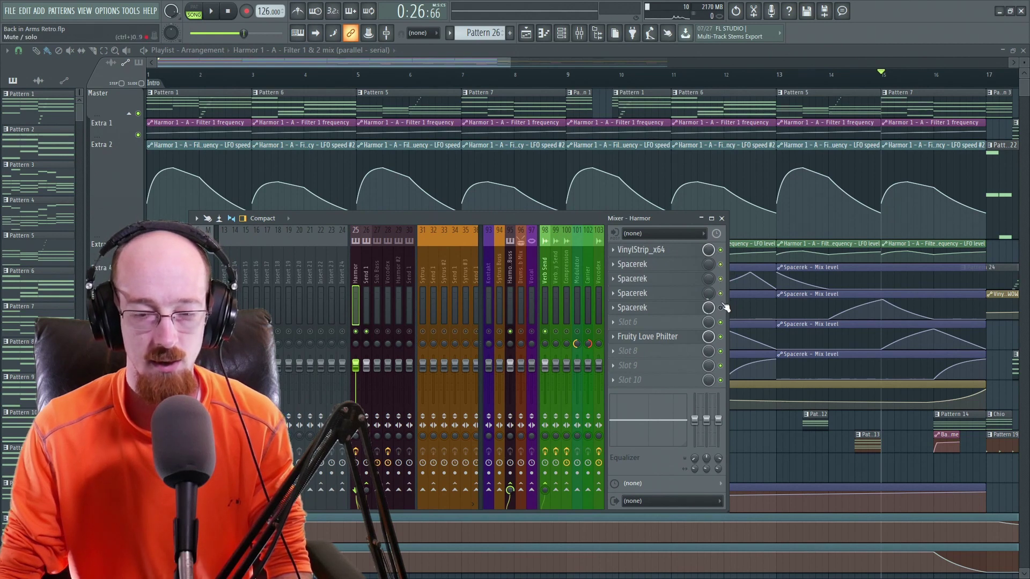
drag(520, 220, 523, 231)
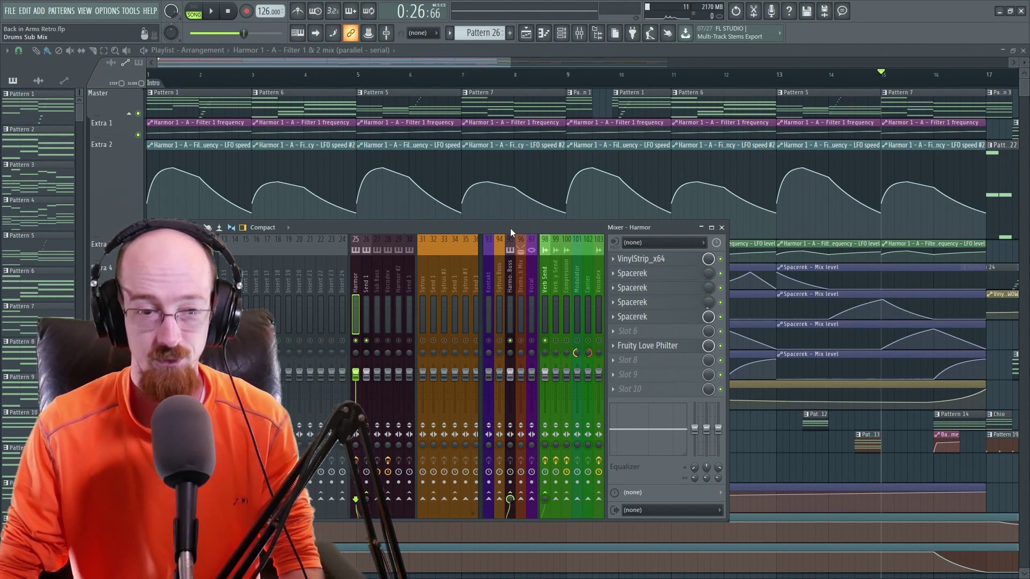
key(space)
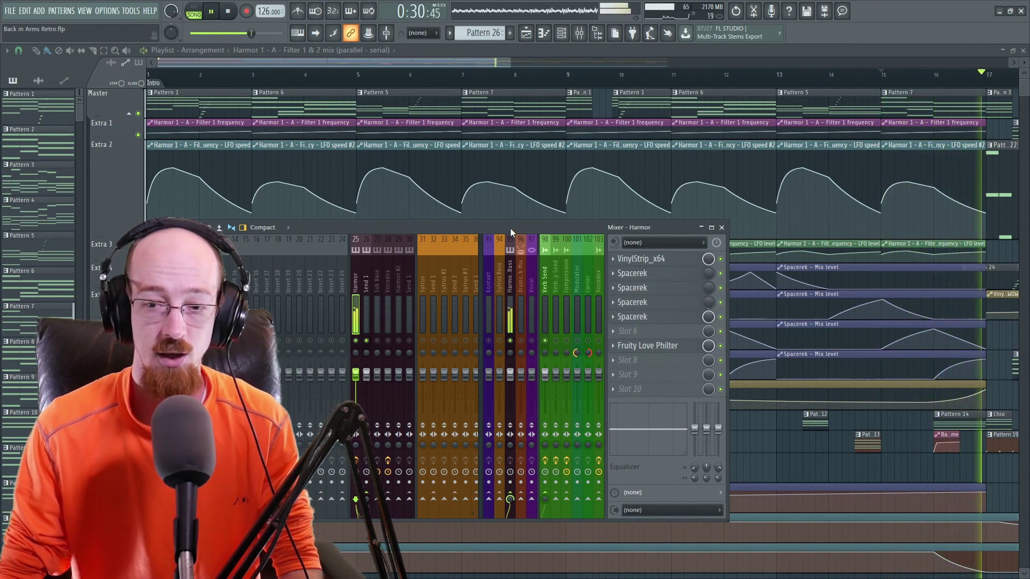
key(space)
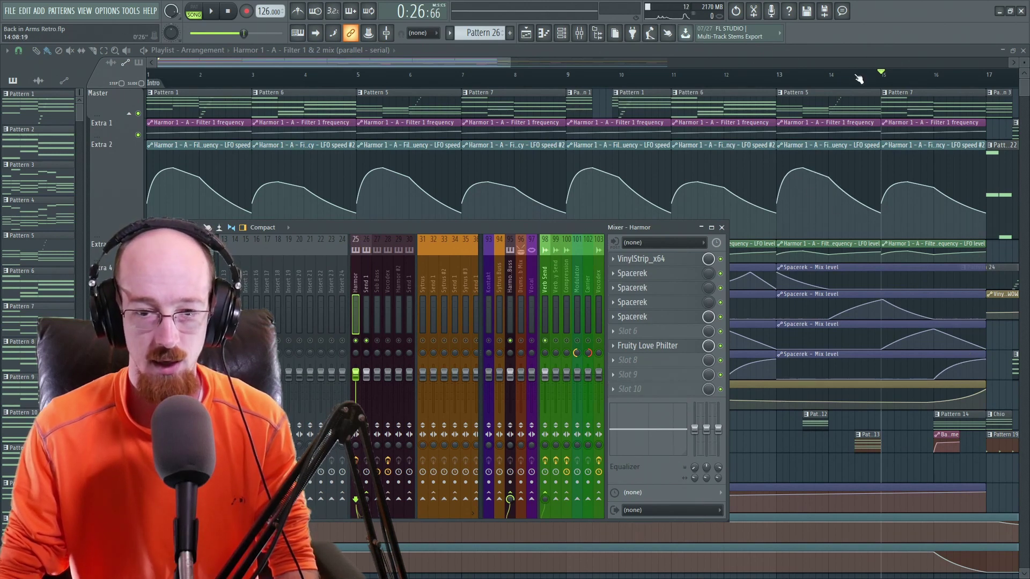
Listen from bar 15 with the Harmor track's Spacerek slots bypassed for comparison, and re-enable them
click(721, 316)
key(space)
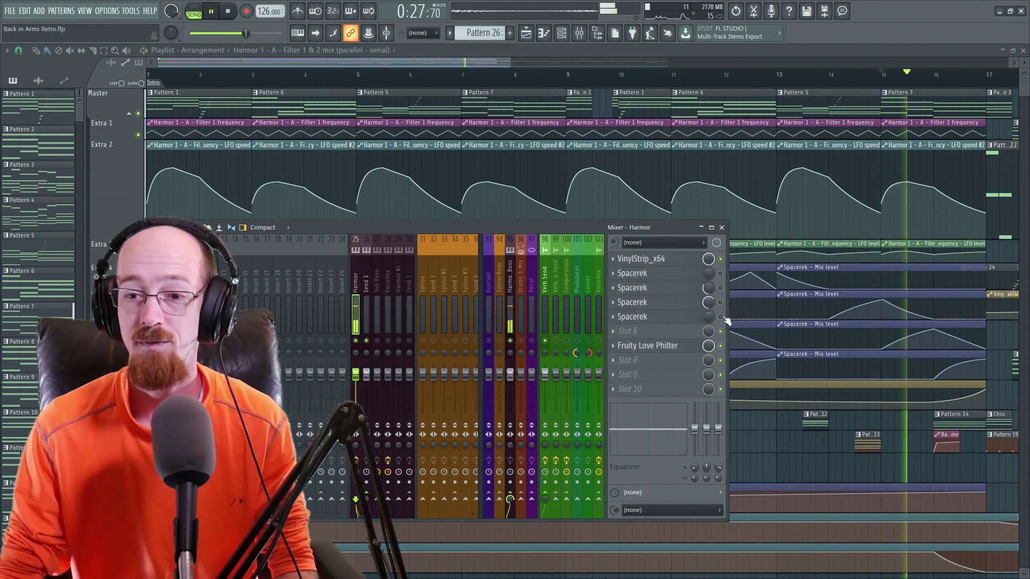
click(720, 317)
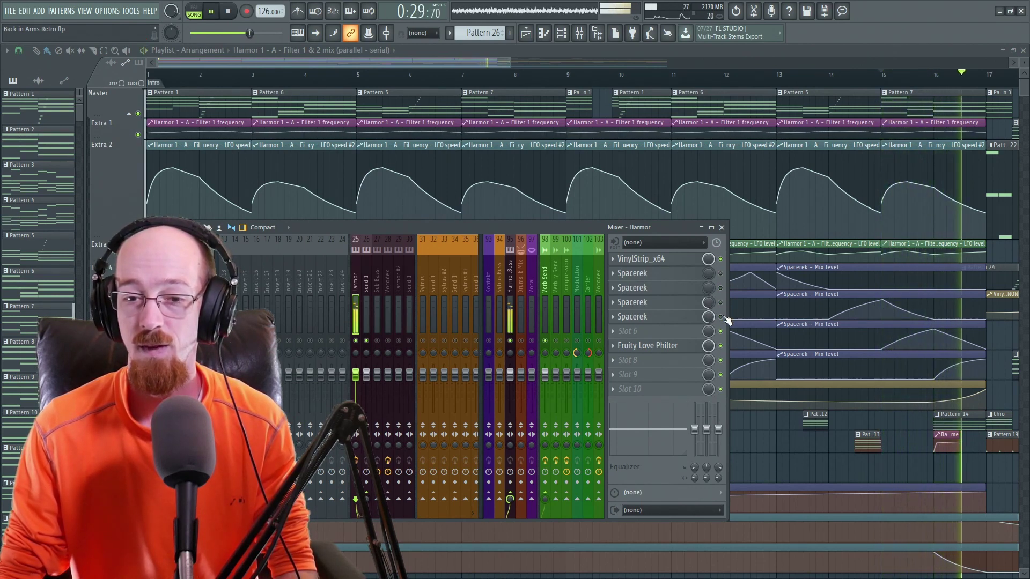
key(space)
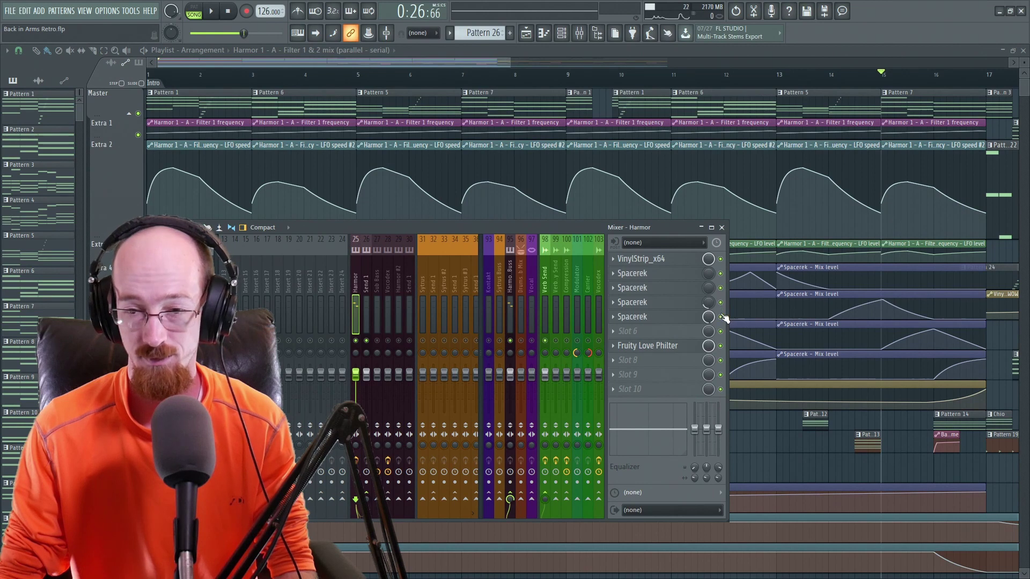
Replay the section from bar 15 twice with the Spacerek slots enabled and check the CPU load
key(space)
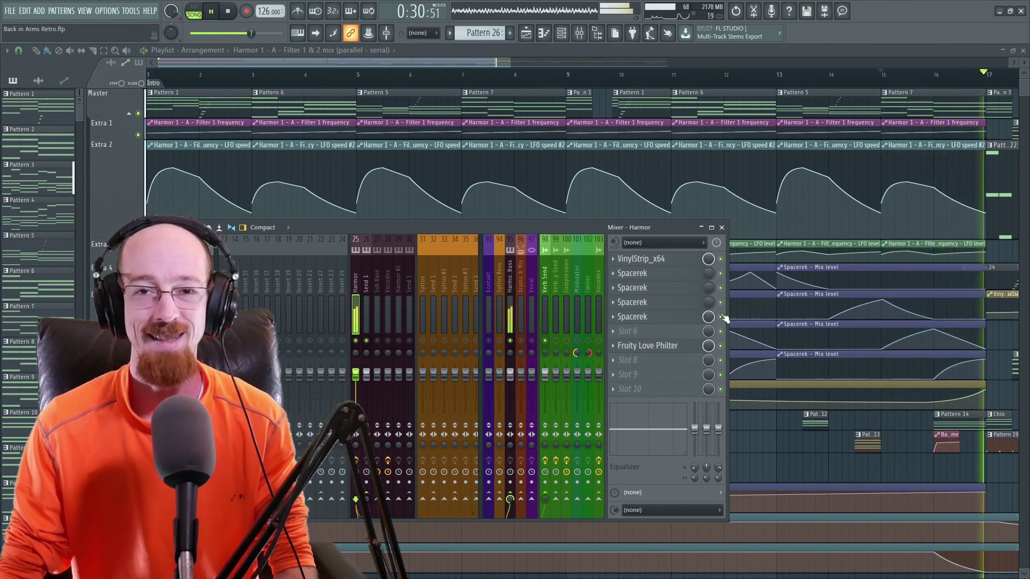
key(space)
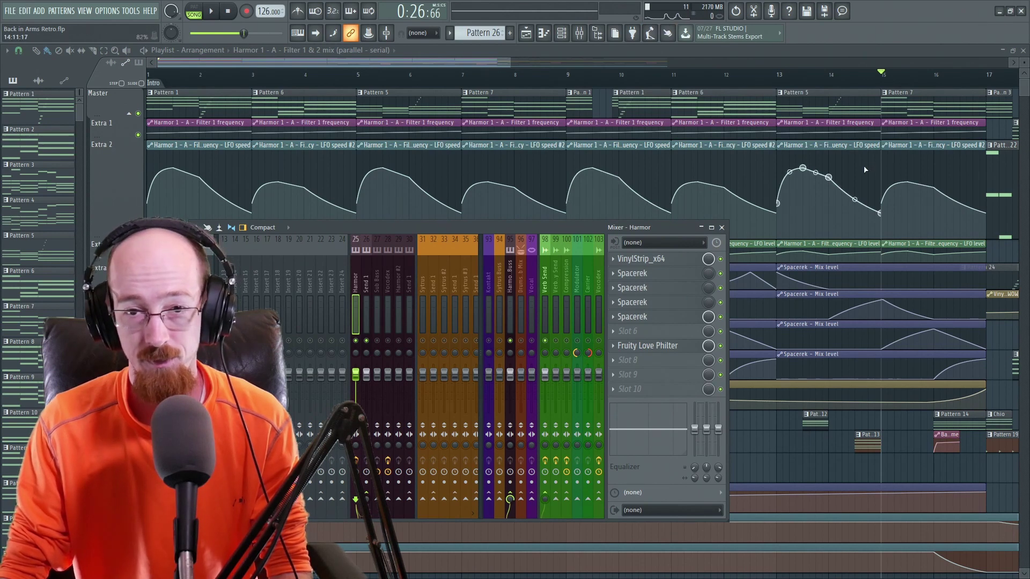
key(space)
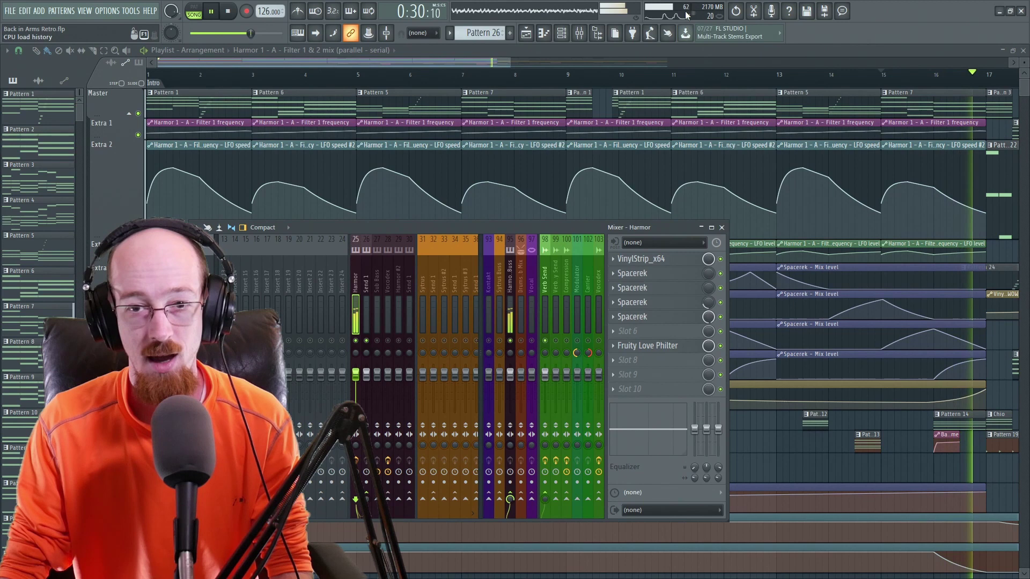
key(space)
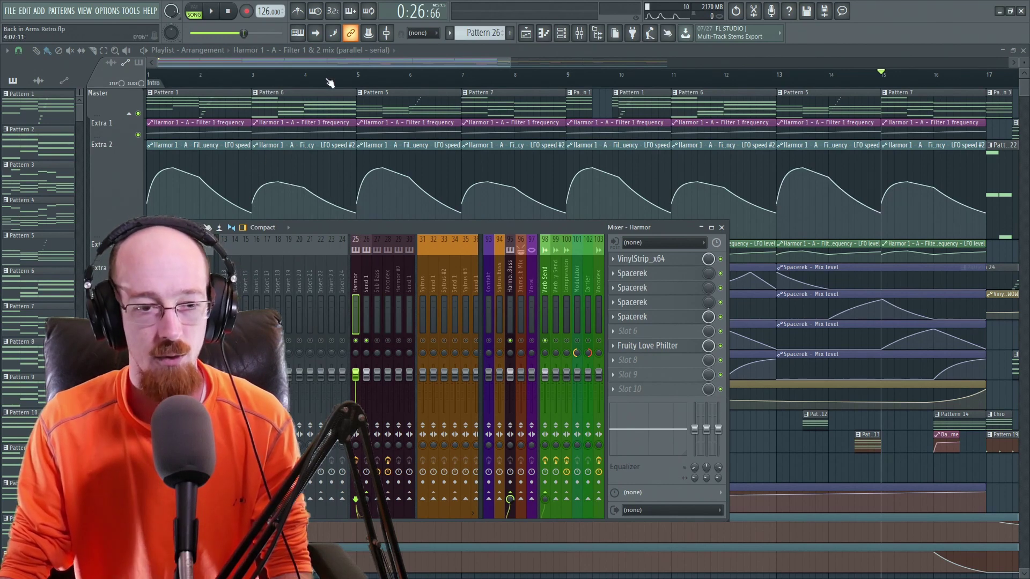
Select the Harmor mixer track and return the playback position to the start of the song
click(187, 244)
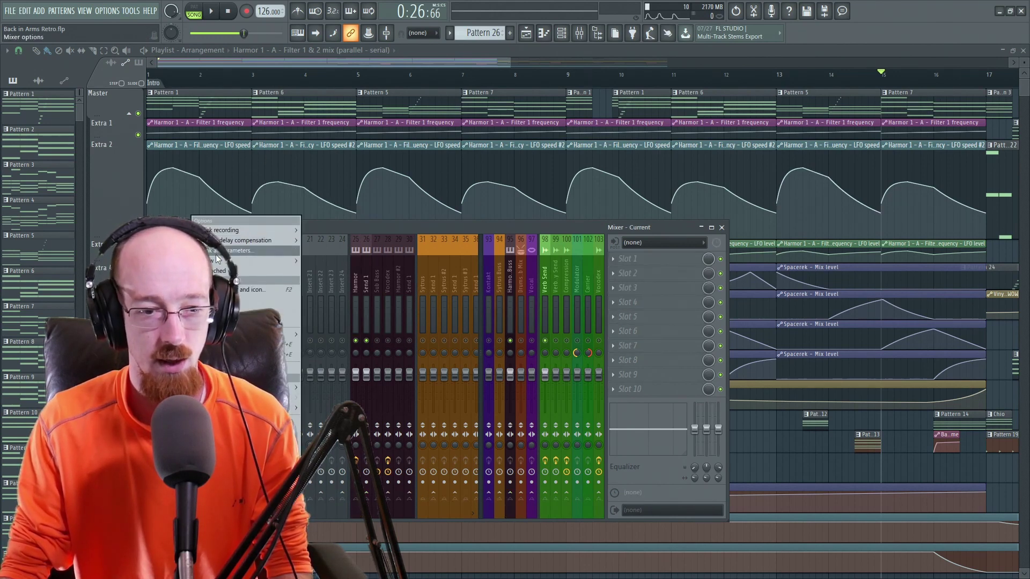
click(355, 282)
click(363, 282)
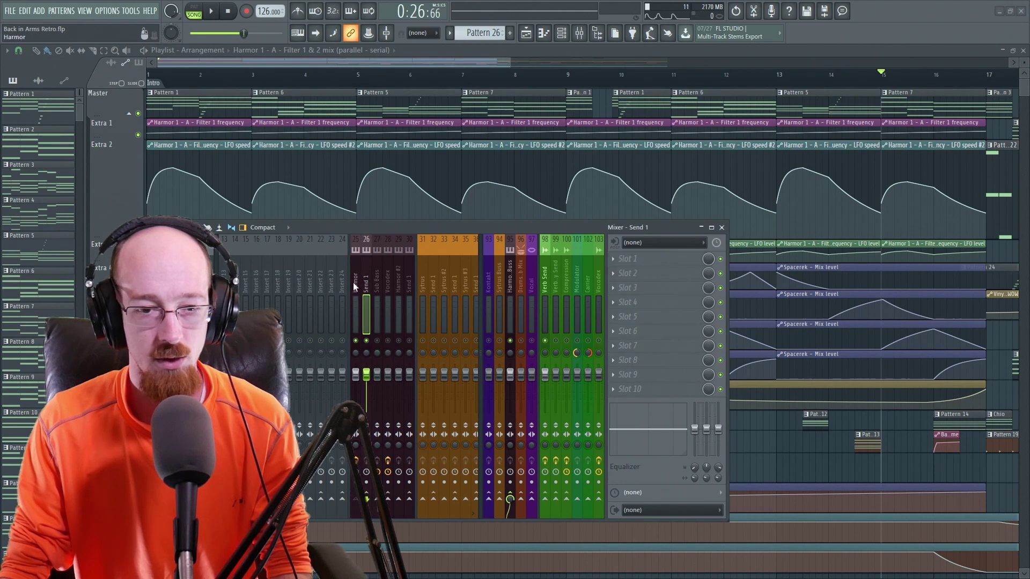
click(356, 283)
click(248, 80)
key(space)
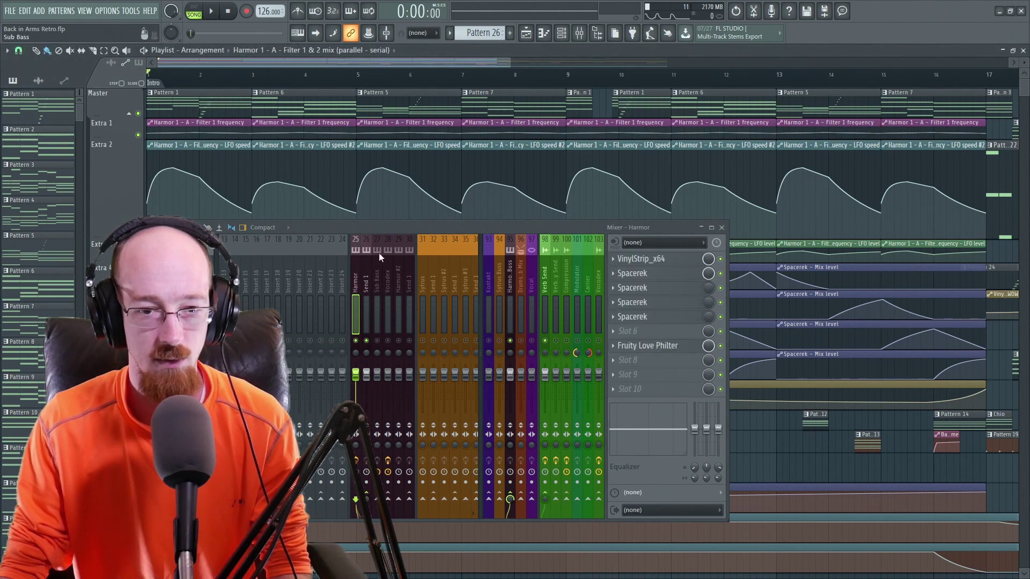
Bypass the four Spacerek slots on the Harmor track and listen to the intro from the start
drag(396, 231, 412, 250)
drag(730, 299, 731, 342)
key(space)
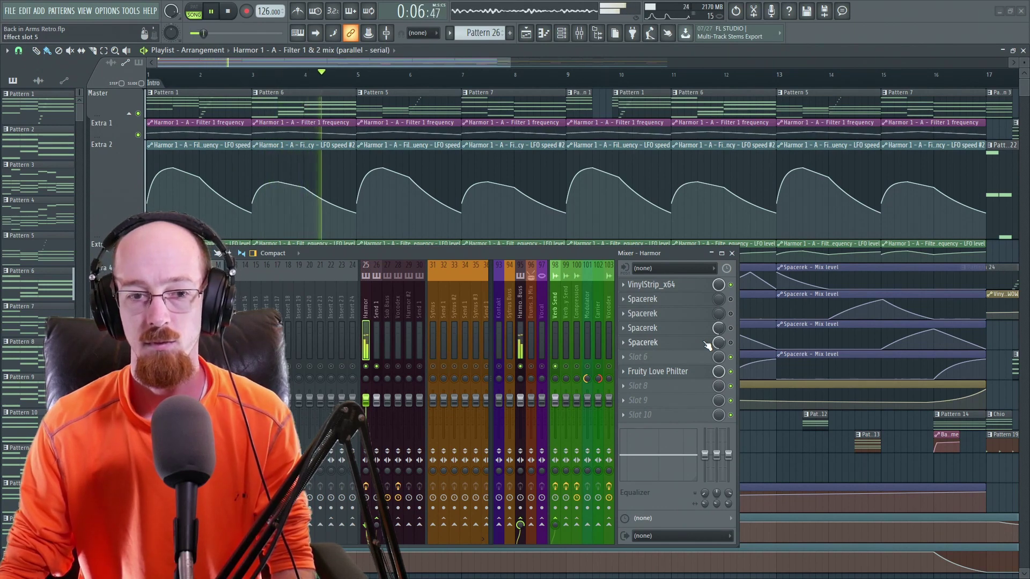
key(space)
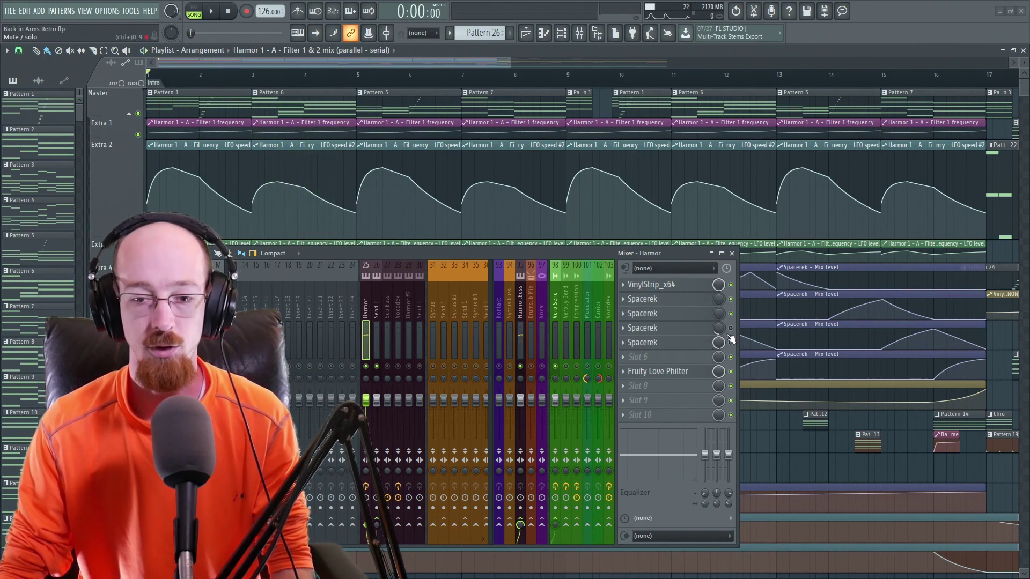
Play the intro again with the Spacerek slots enabled, moving the mixer aside to reveal the automation clips
key(space)
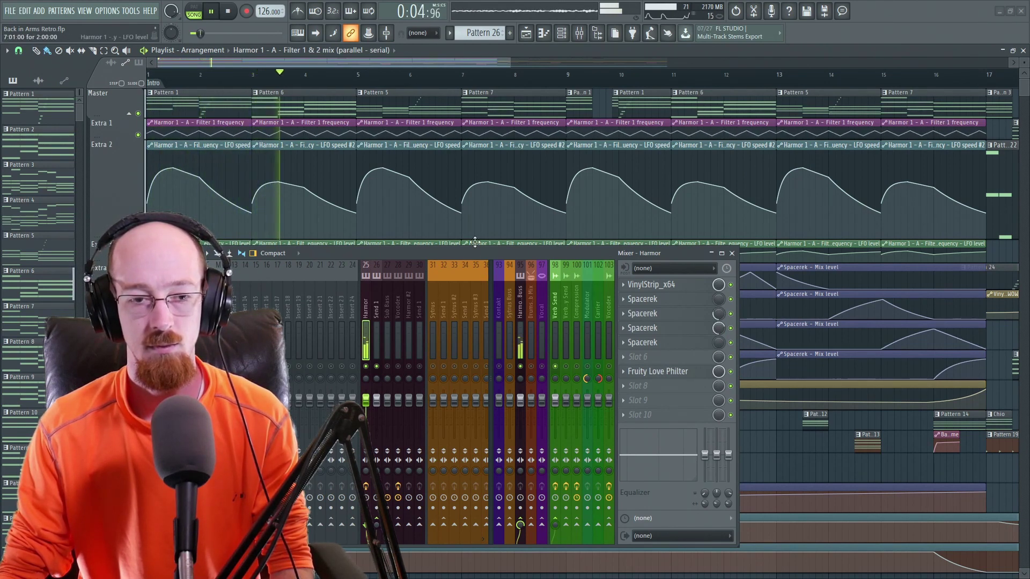
drag(445, 256, 874, 159)
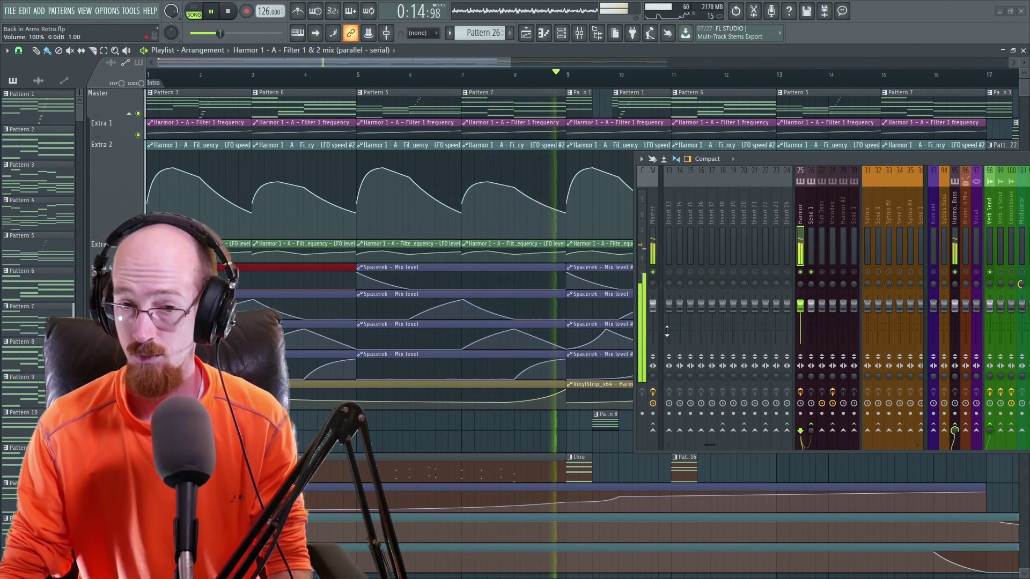
key(space)
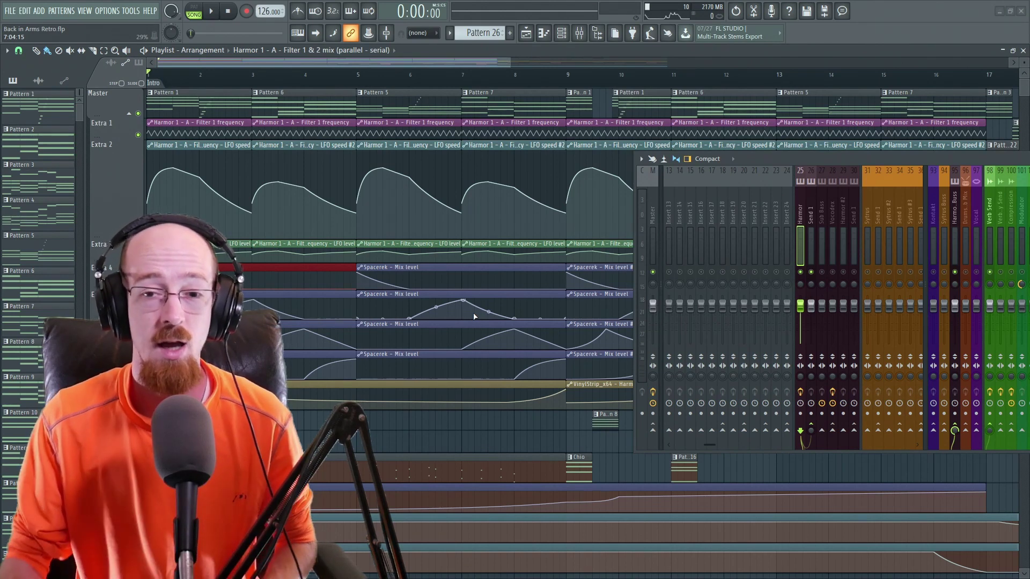
Bring the whole mixer window back into view and unmute all mixer tracks
drag(798, 156, 458, 193)
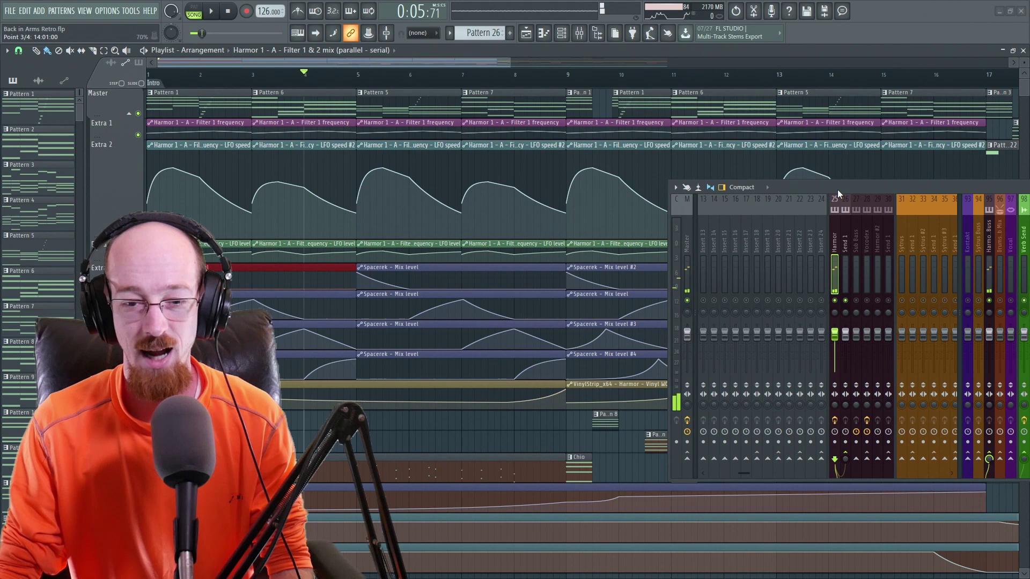
drag(805, 184, 803, 154)
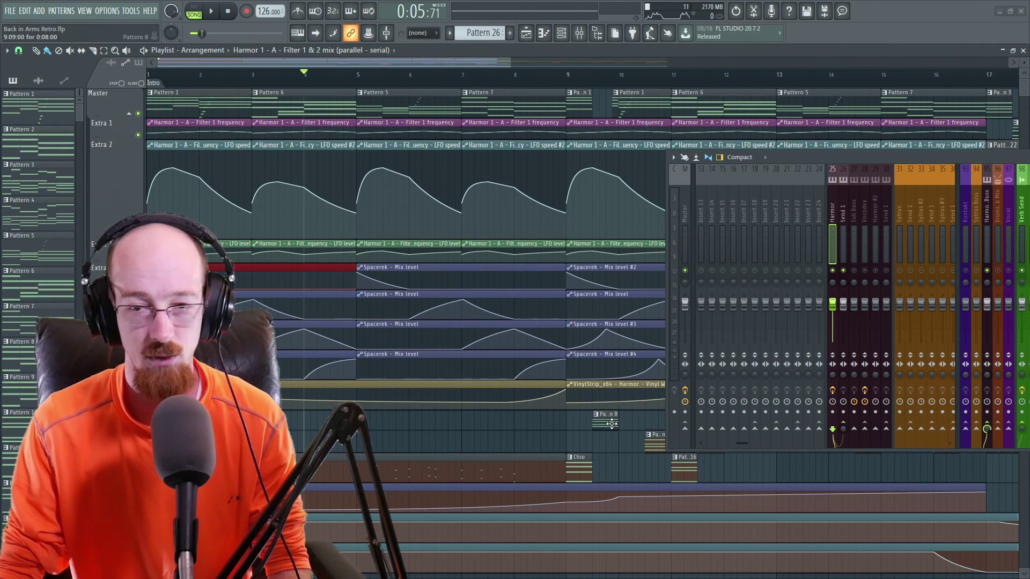
drag(799, 156, 551, 282)
right_click(603, 281)
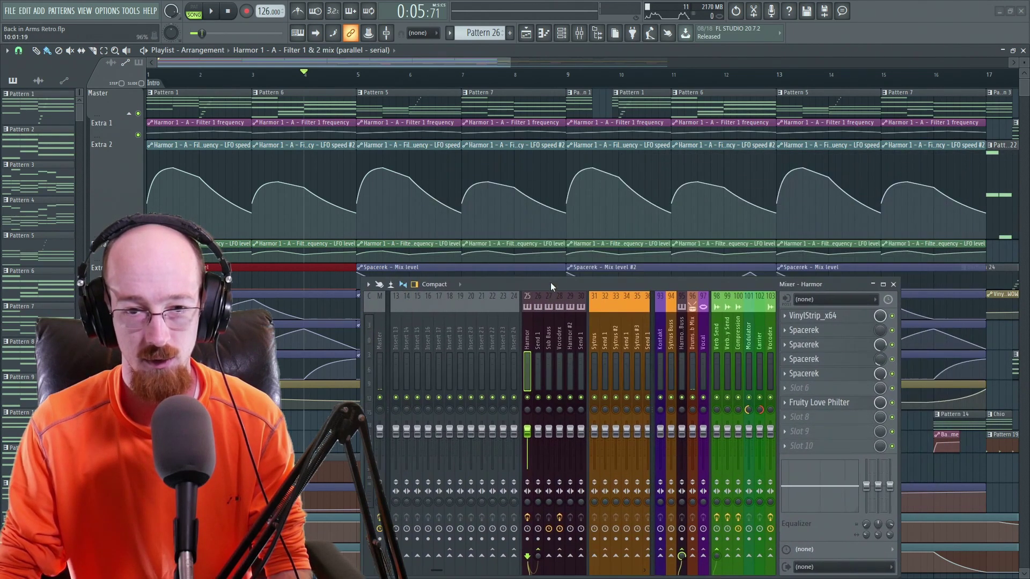
Play the full mix from bar 9 with the mixer moved up to show its level meters
click(570, 75)
key(space)
drag(621, 285, 643, 153)
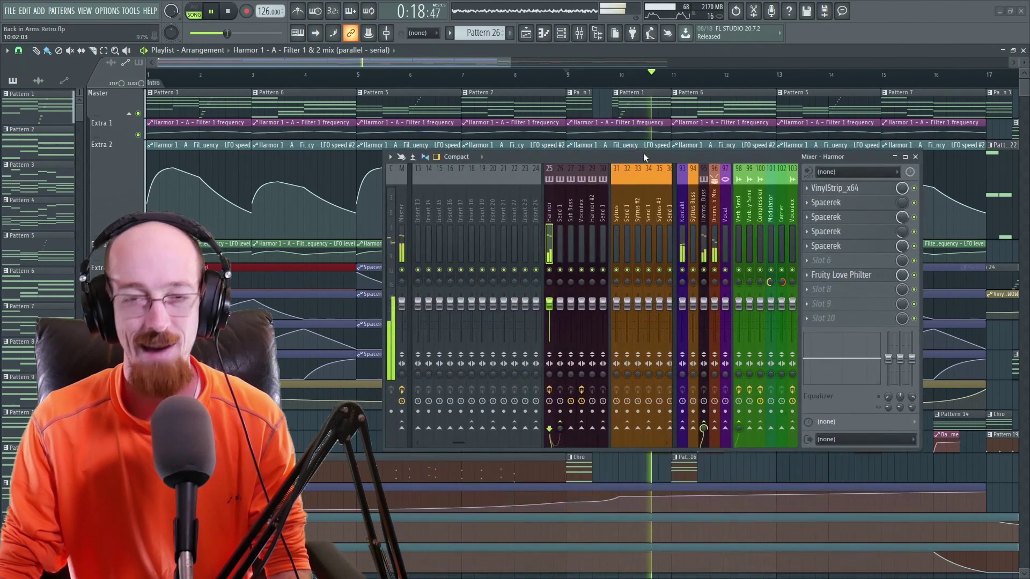
key(space)
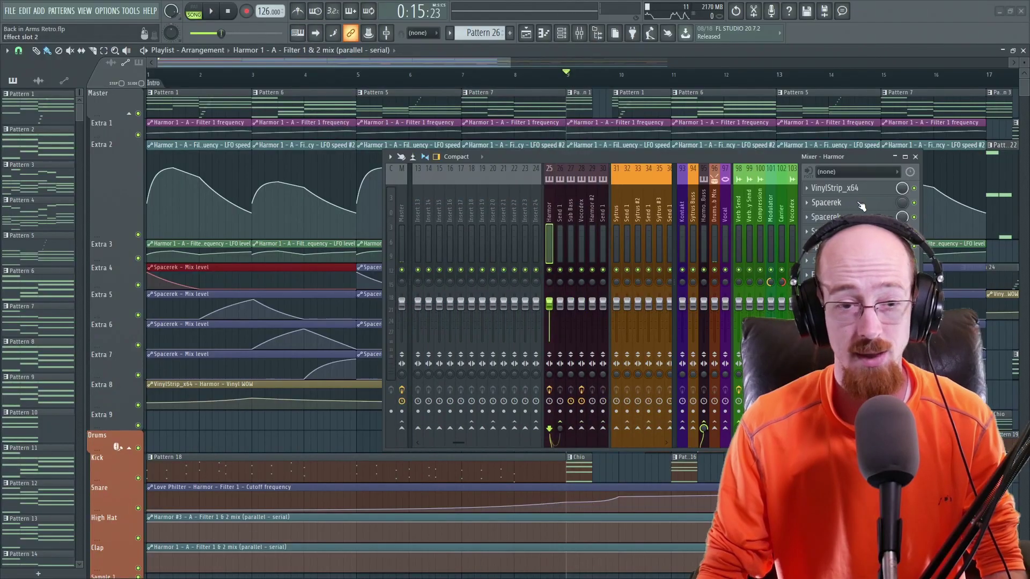
Open the Spacerek reverb in the Harmor track's second effect slot and move the mixer below its window
click(824, 202)
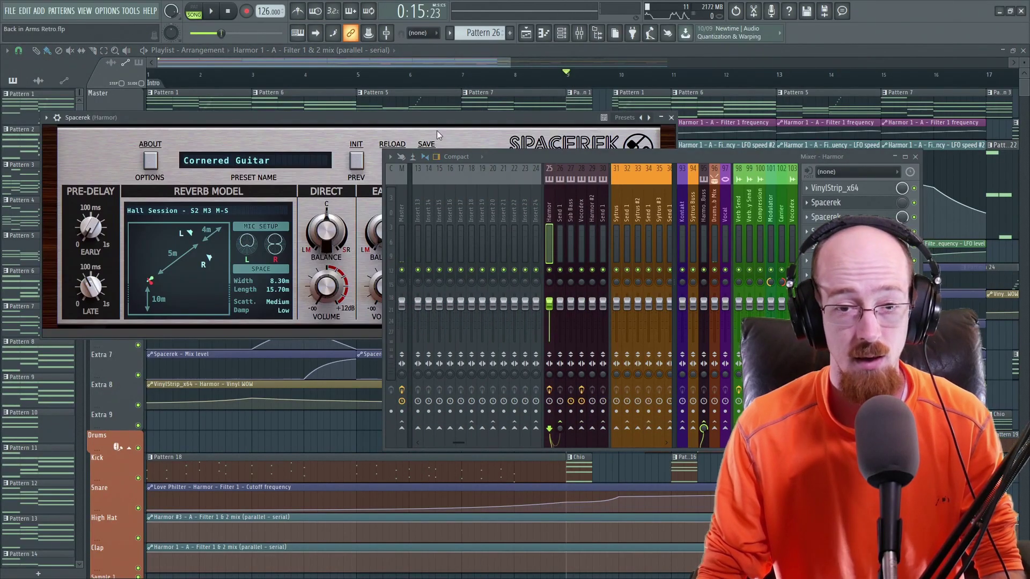
drag(545, 157, 549, 324)
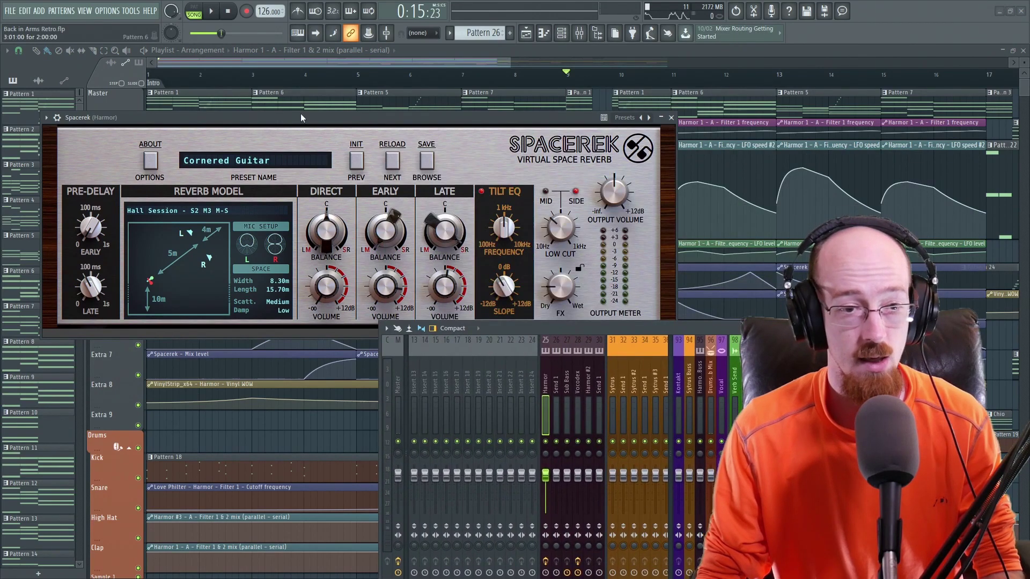
Inspect the Harmor track's Spacerek reverbs in turn, from Cornered Guitar through Direct Impact and Long Howl to Recording Session 4
drag(301, 117, 296, 89)
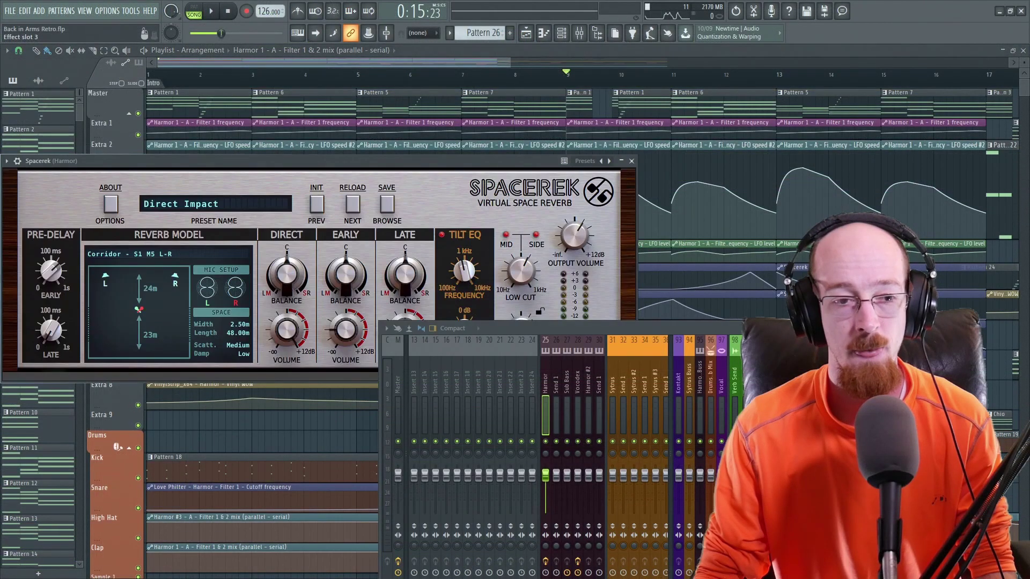
drag(289, 161, 381, 76)
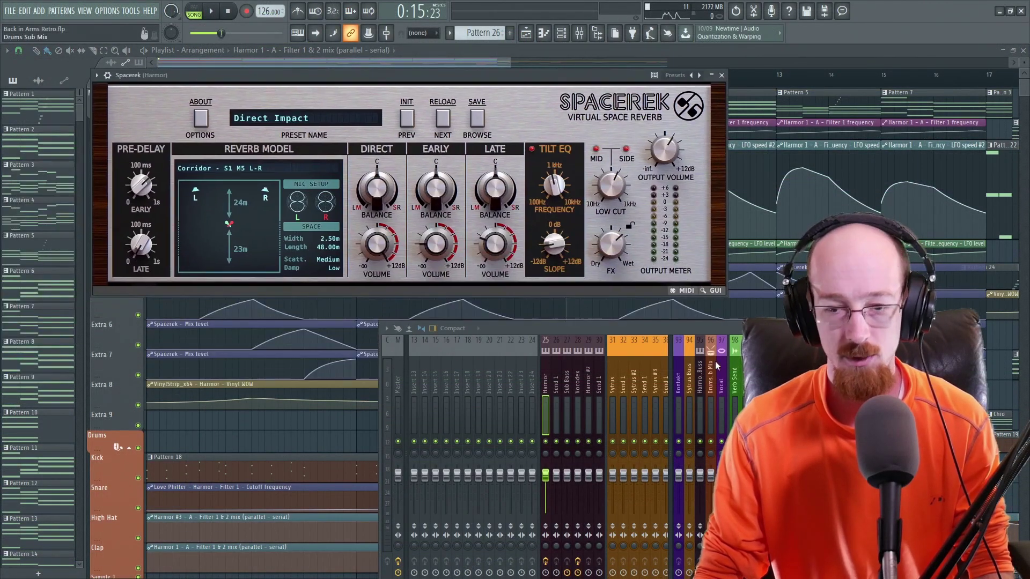
click(848, 393)
click(848, 392)
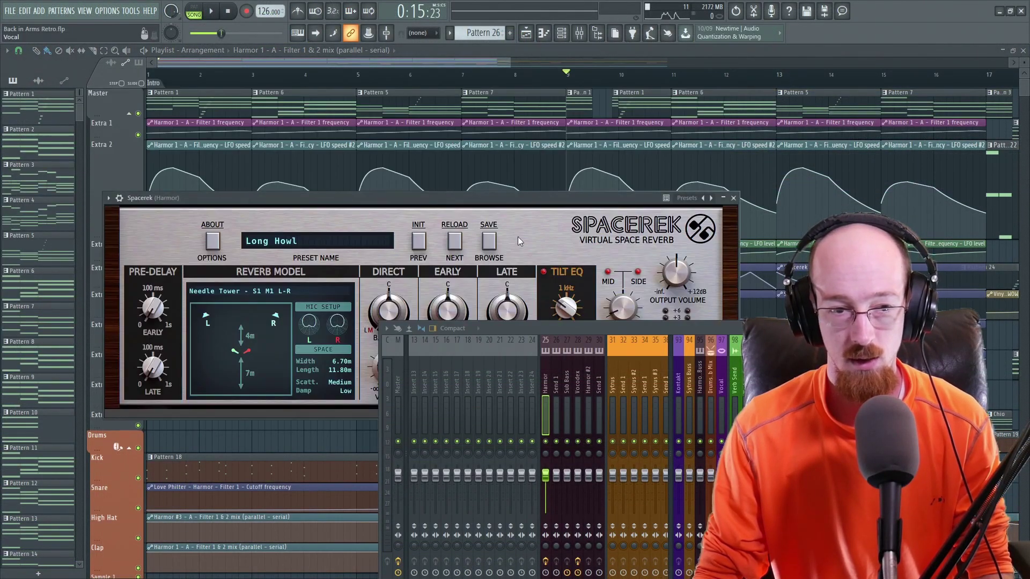
drag(388, 198, 406, 96)
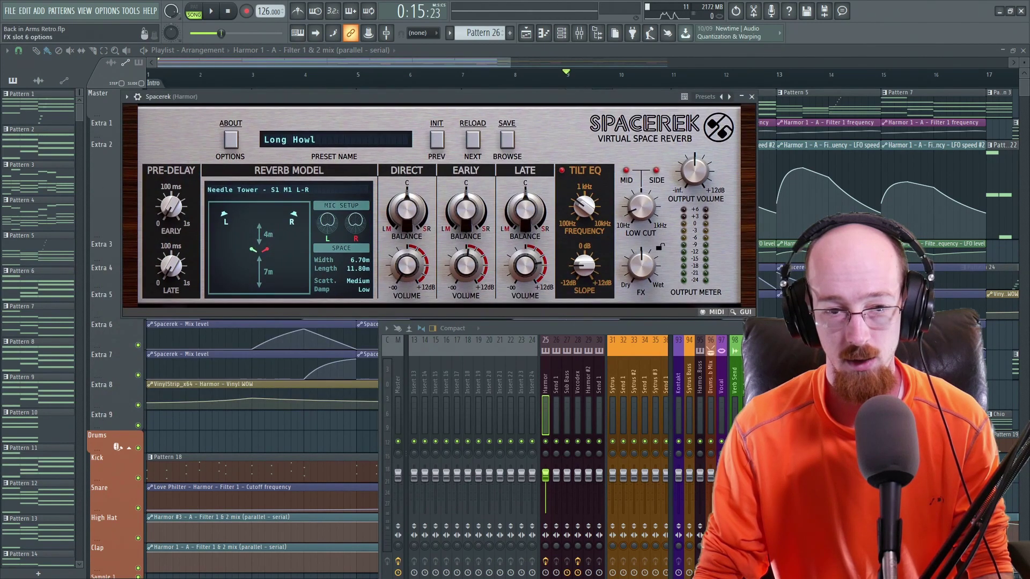
click(848, 424)
drag(264, 105, 296, 94)
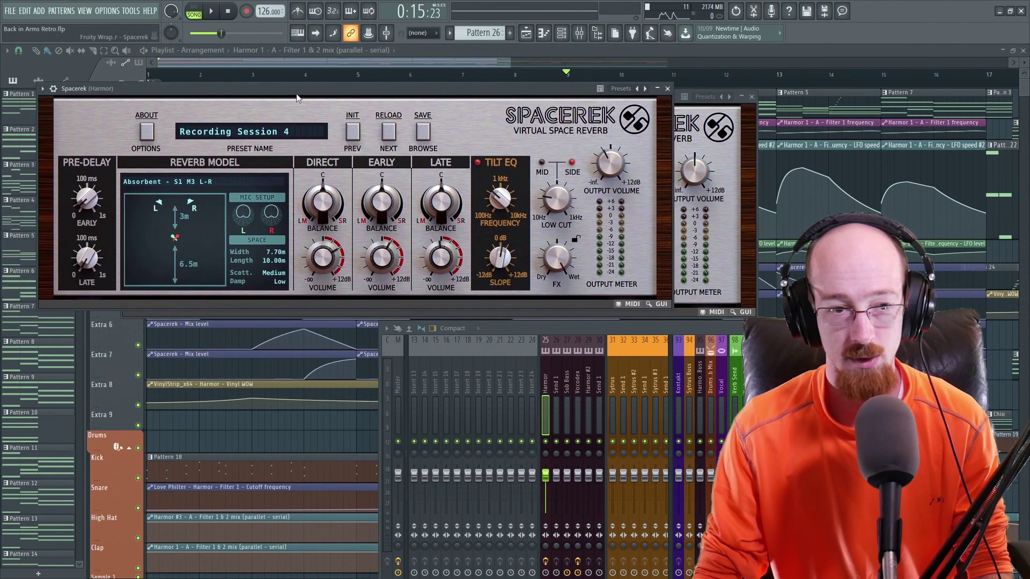
Close the Long Howl and Recording Session 4 reverb windows and move the mixer up until the Harmor track's effect slots show
click(751, 97)
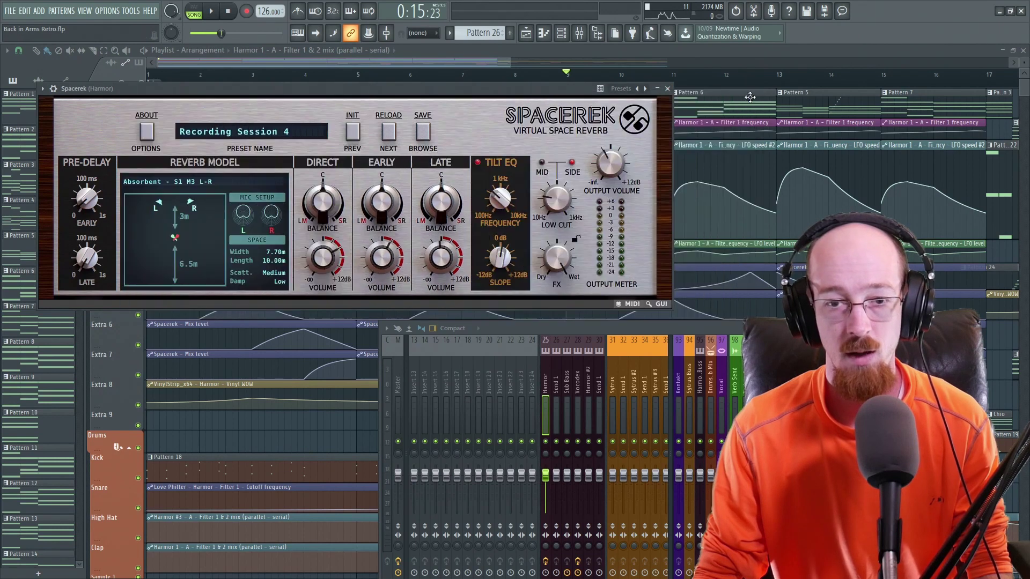
drag(411, 90, 406, 68)
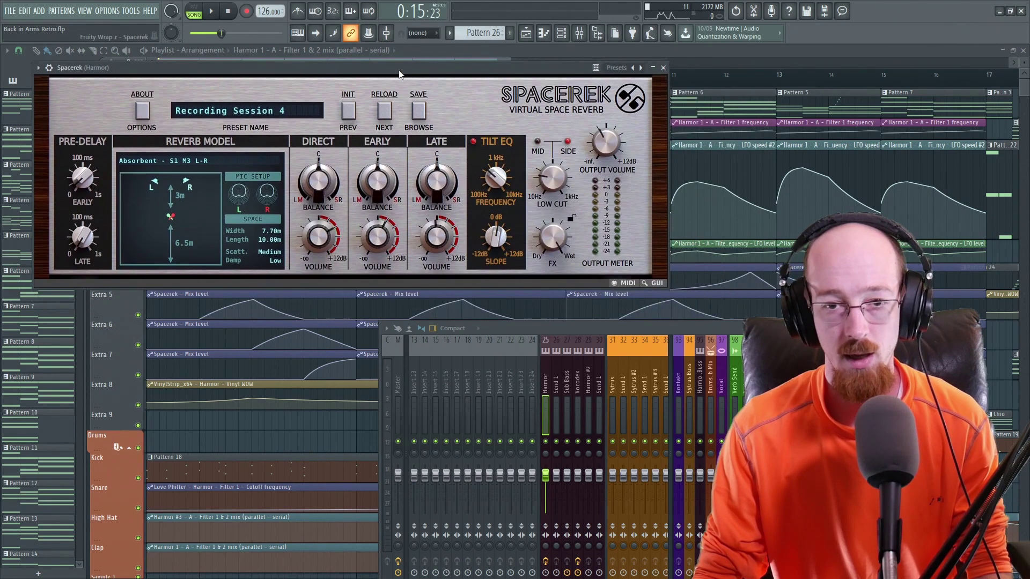
click(664, 68)
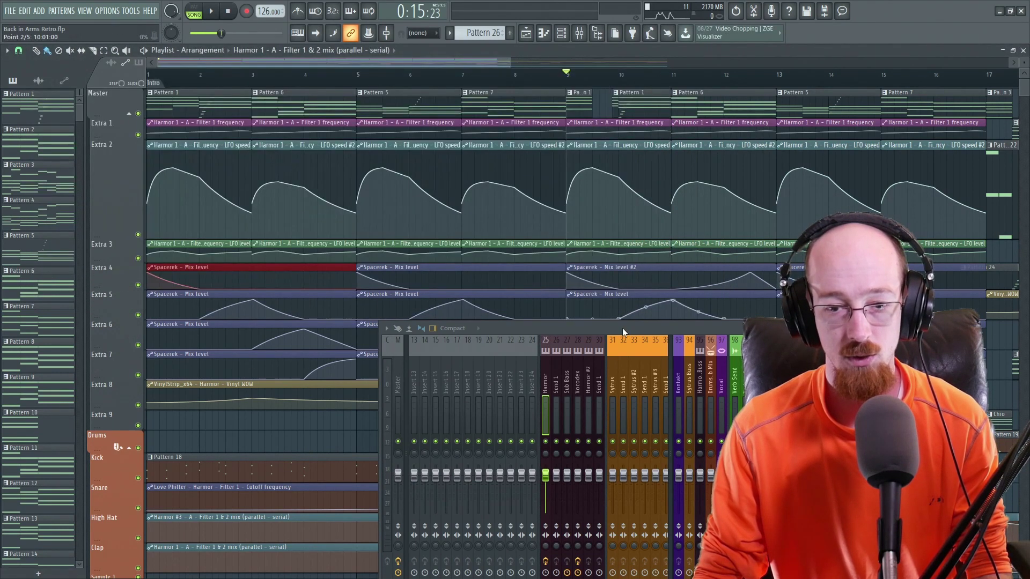
drag(623, 326, 632, 212)
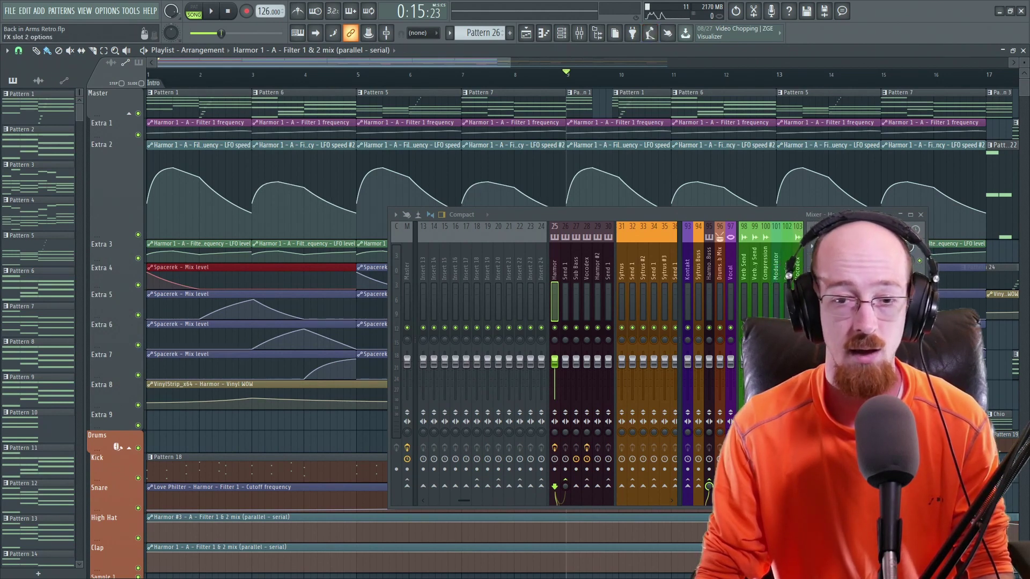
drag(681, 208, 675, 156)
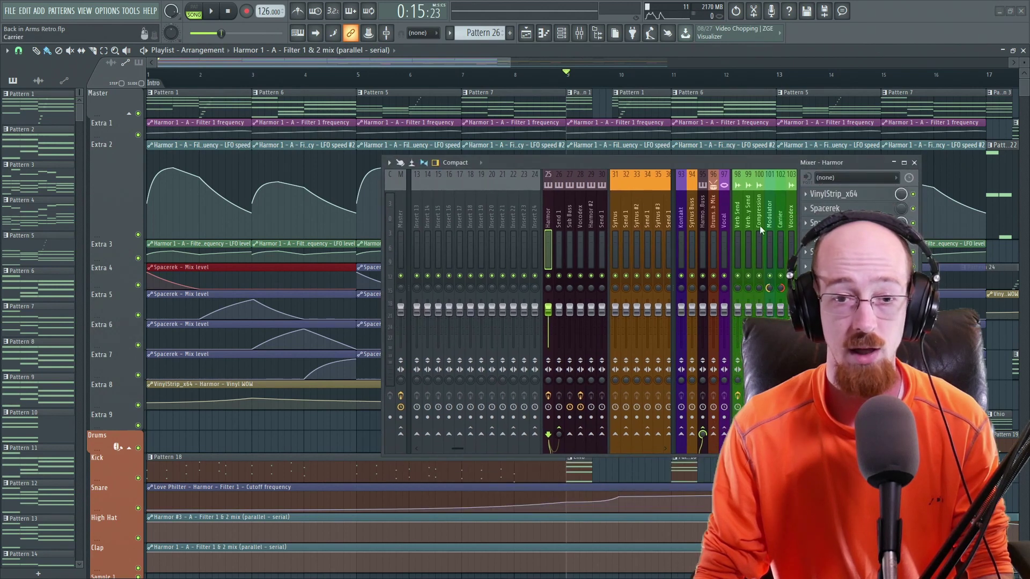